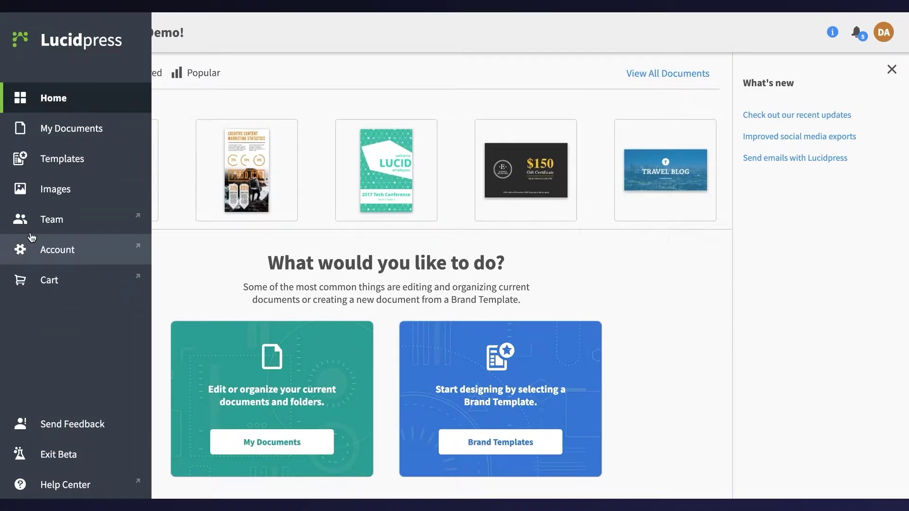
- Turn on the Approval Process in team Collaboration settings, requiring approval for all users
left_click(48, 223)
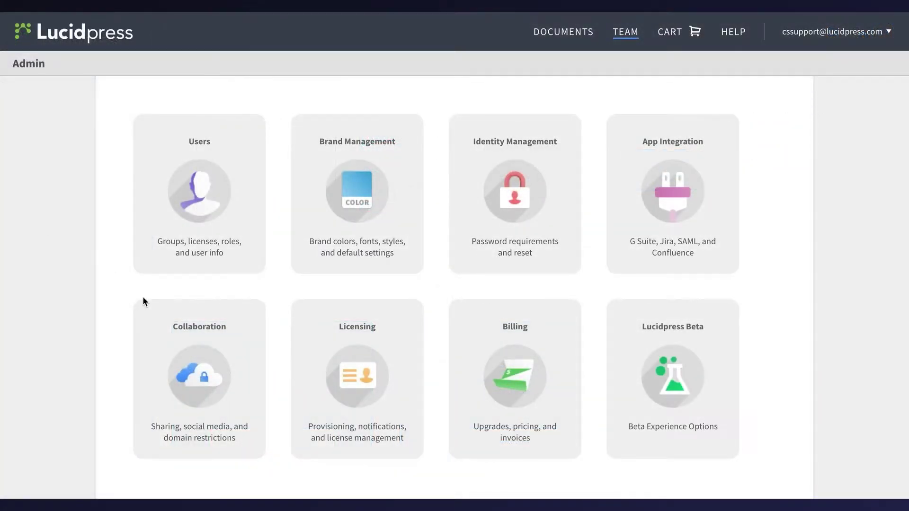
left_click(191, 346)
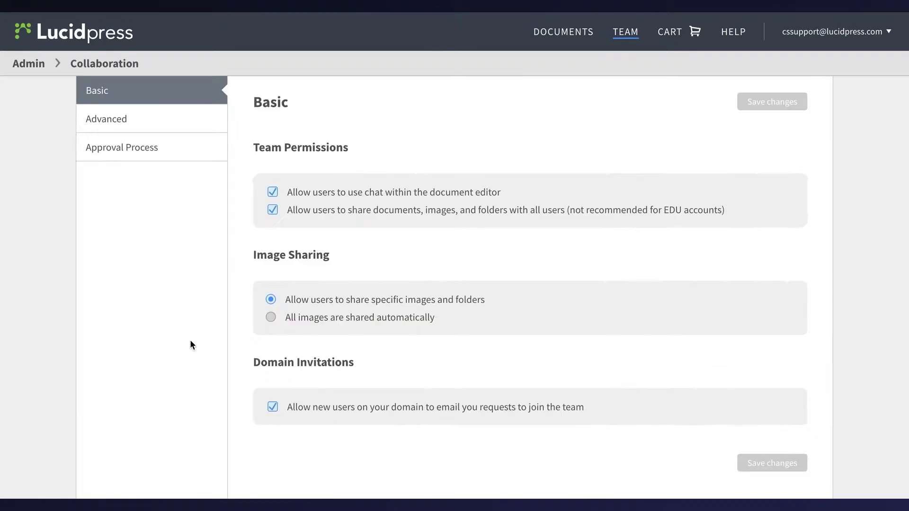
left_click(187, 161)
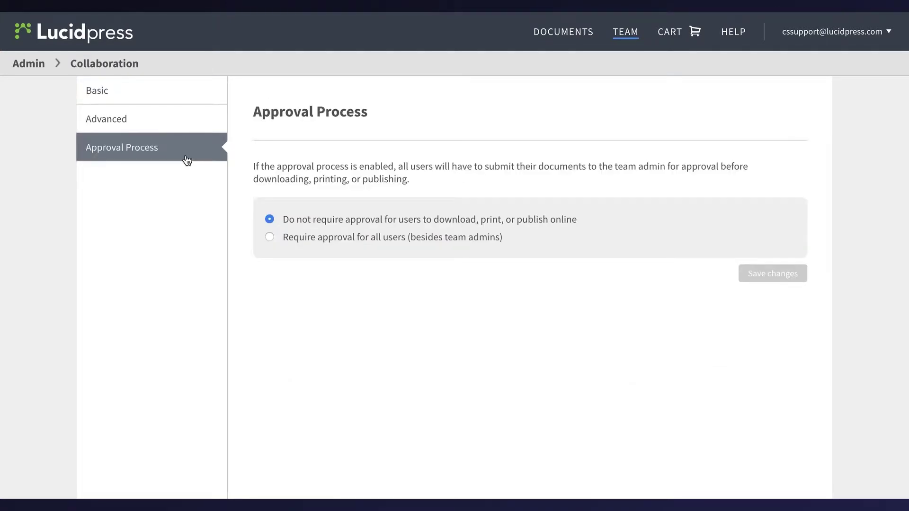
left_click(269, 237)
left_click(754, 277)
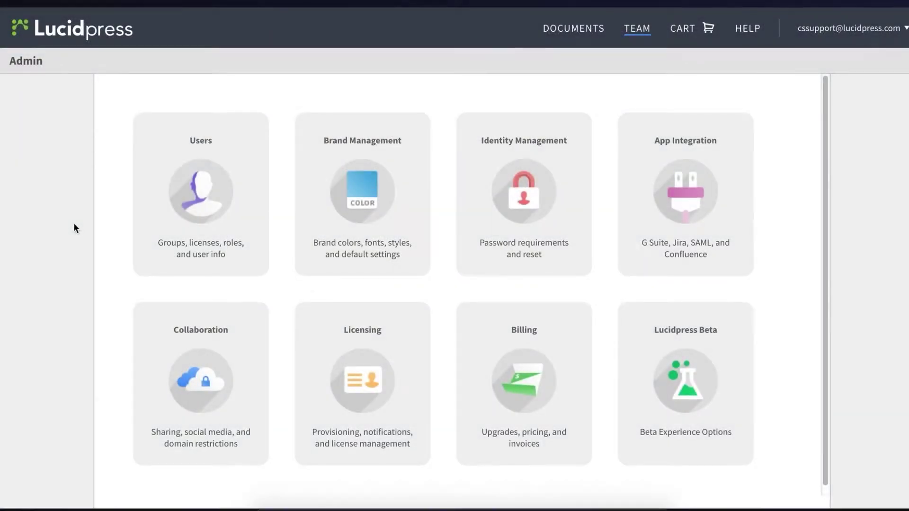
- Append '(Approver)' to the Team Admin user's last name in Users and confirm
left_click(221, 199)
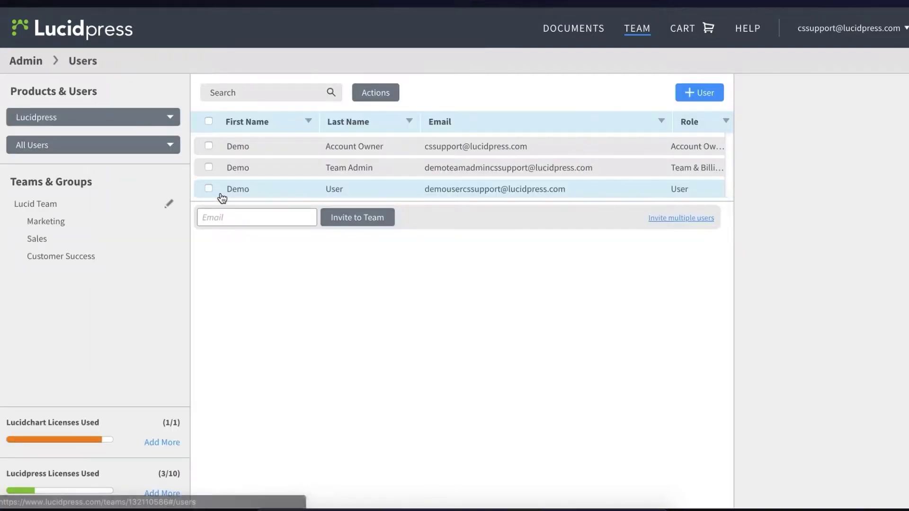
left_click(279, 171)
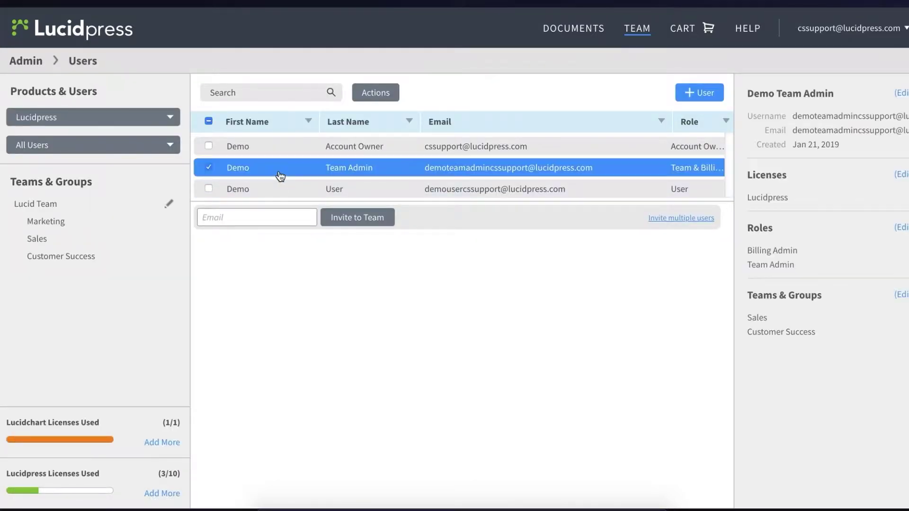
left_click(902, 96)
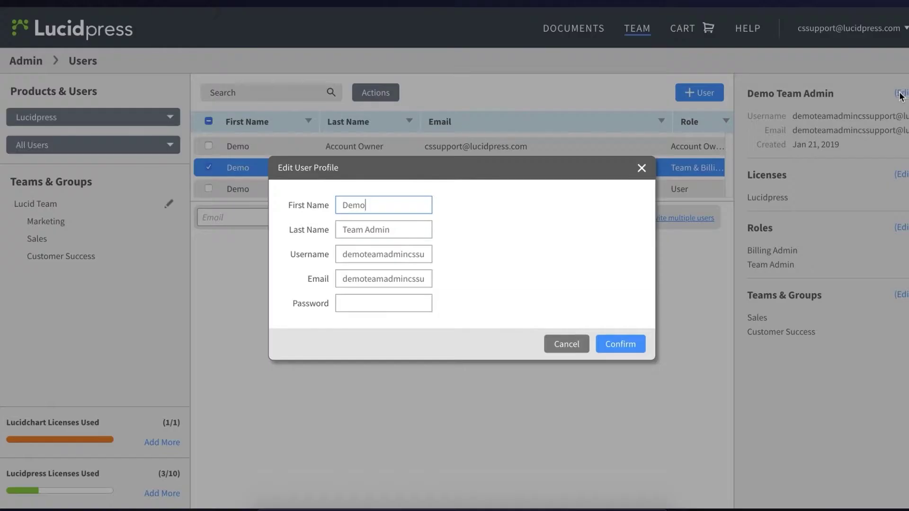
left_click(400, 229)
type("(")
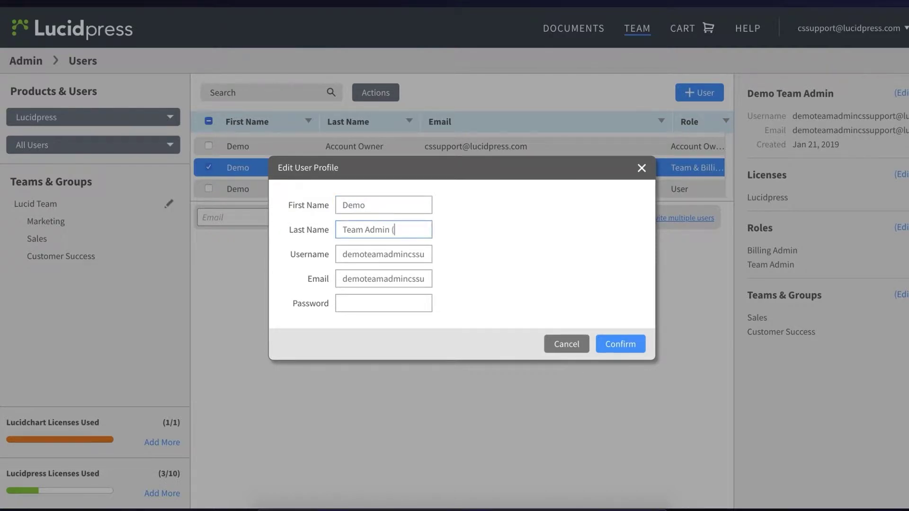
type("Approver)")
left_click(621, 344)
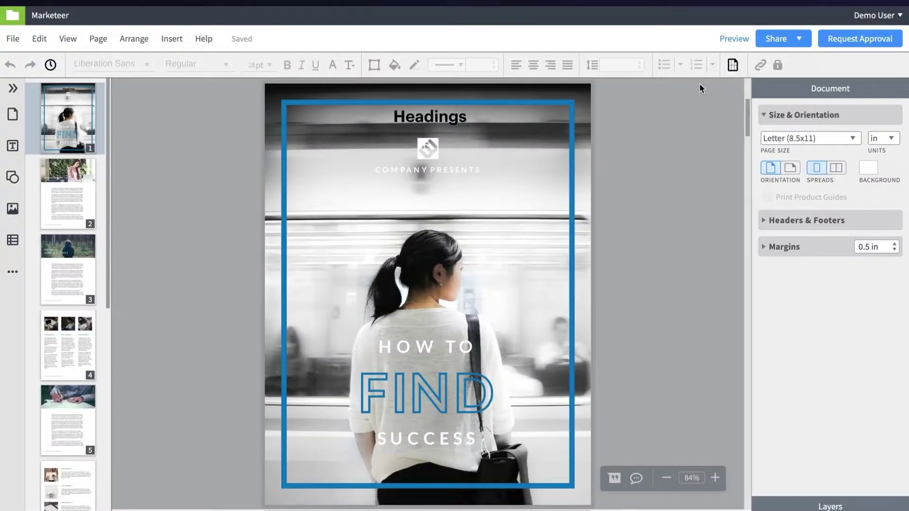
- Request approval for the Marketeer document from Demo Team Admin (Approver)
left_click(859, 40)
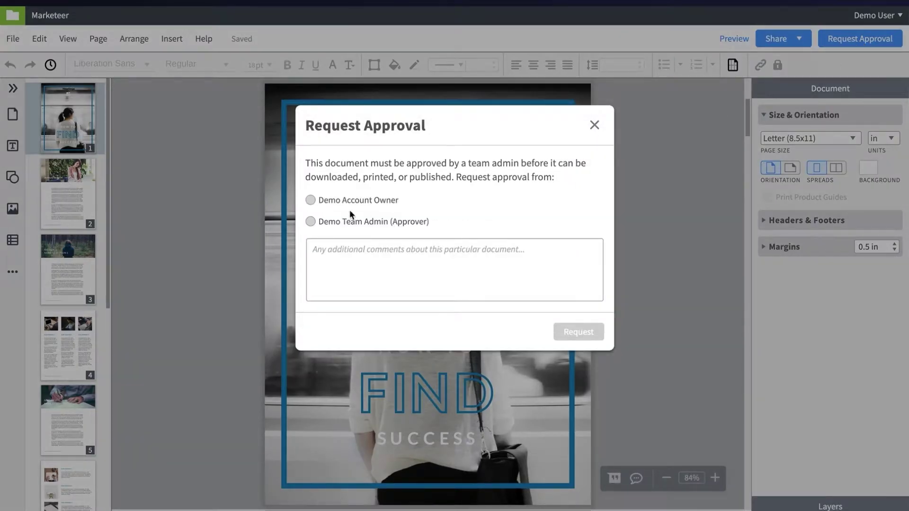
left_click(310, 222)
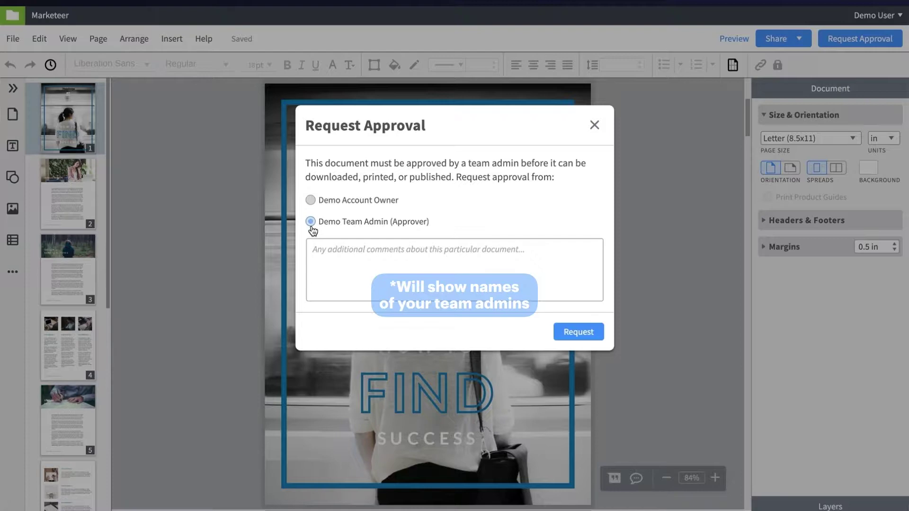
left_click(575, 331)
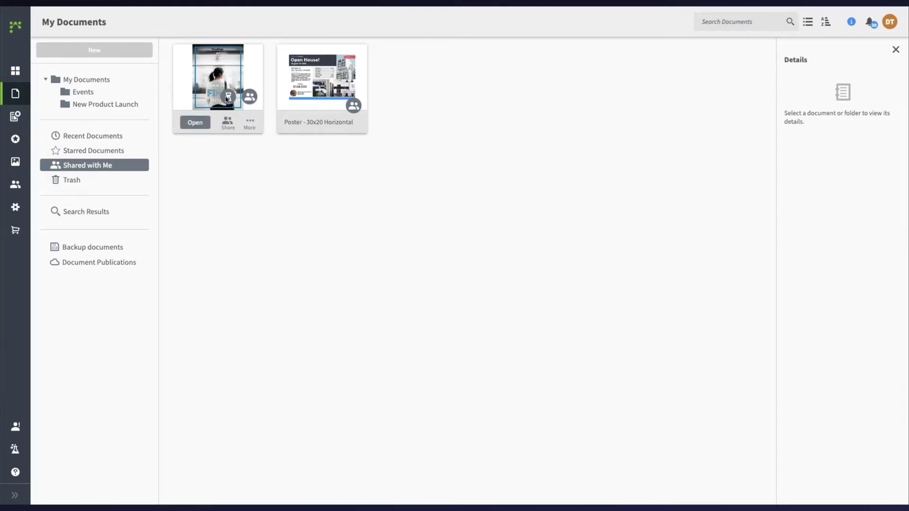
- Open the shared Marketeer document from Shared with Me and mark it Approved
left_click(194, 123)
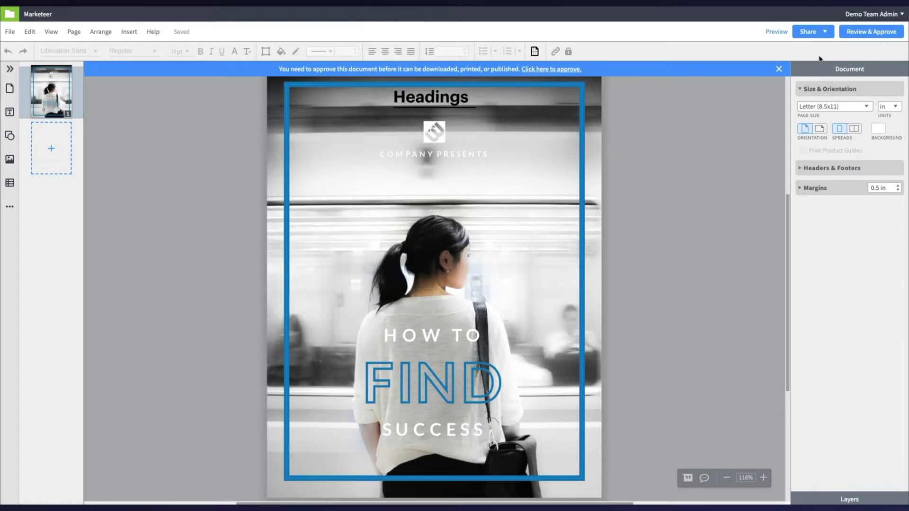
left_click(880, 34)
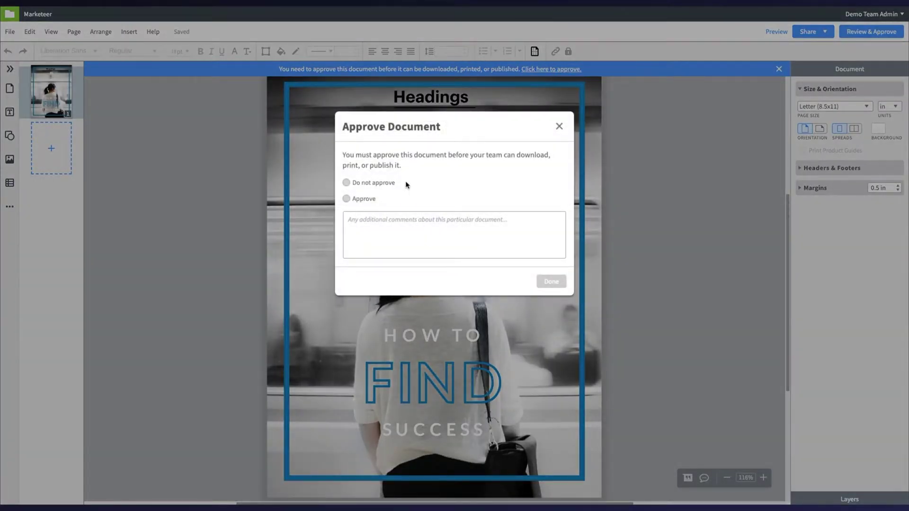
left_click(346, 199)
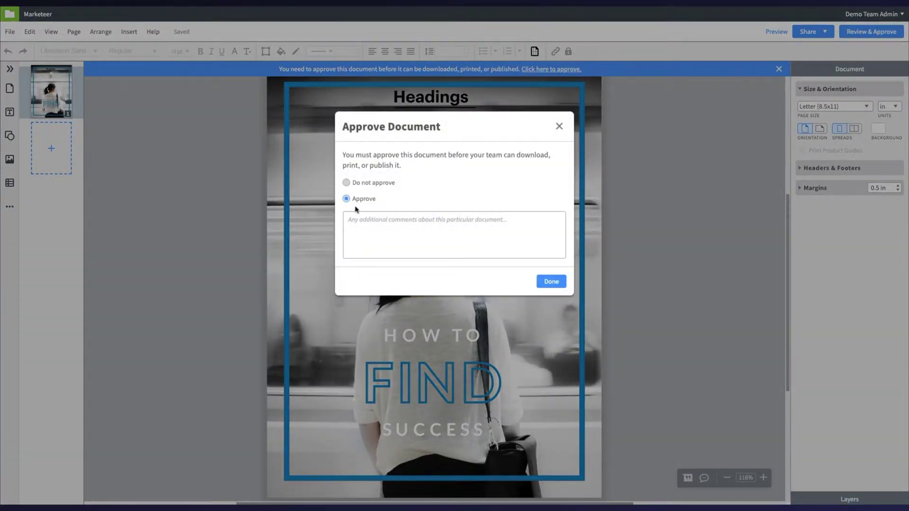
left_click(552, 282)
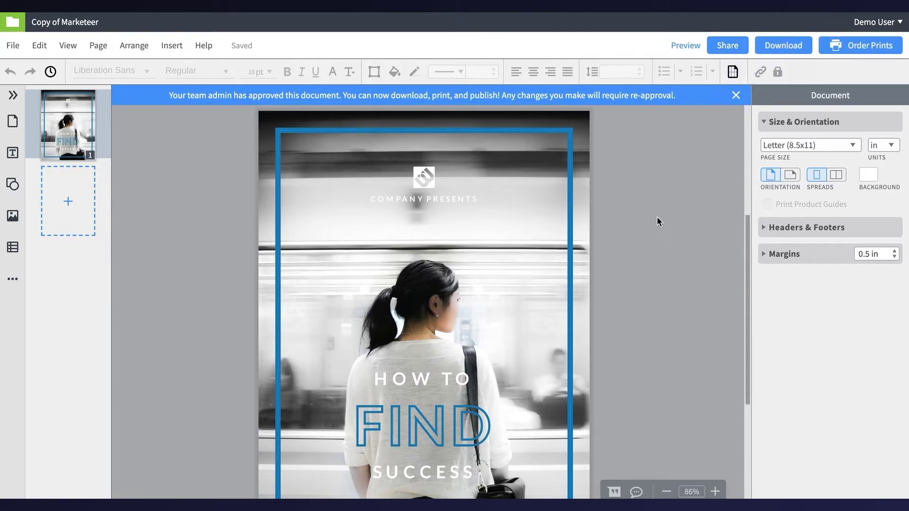
- Drag a square from Shapes onto the page's top left, then undo it
left_click(12, 184)
left_click_drag(103, 132, 344, 202)
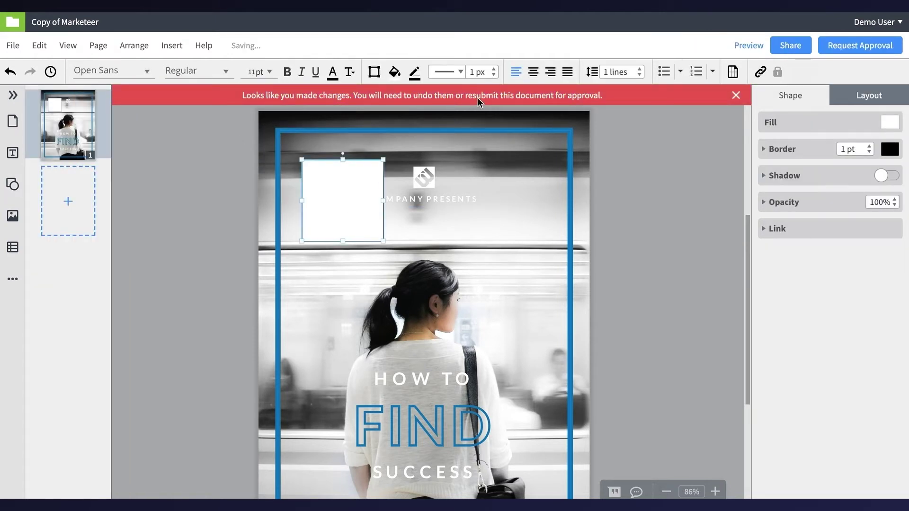
key("ctrl+z")
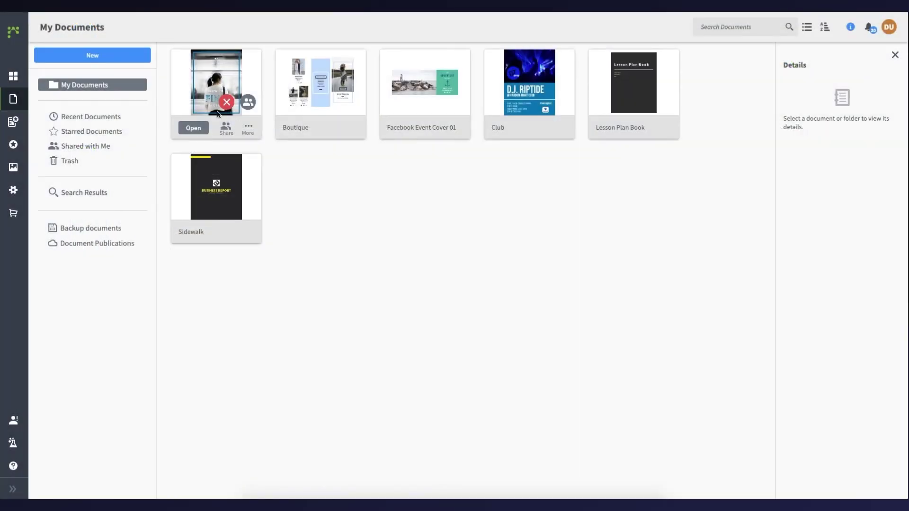
- Open the declined Marketeer document and add a Headings text block at the page top
left_click(196, 127)
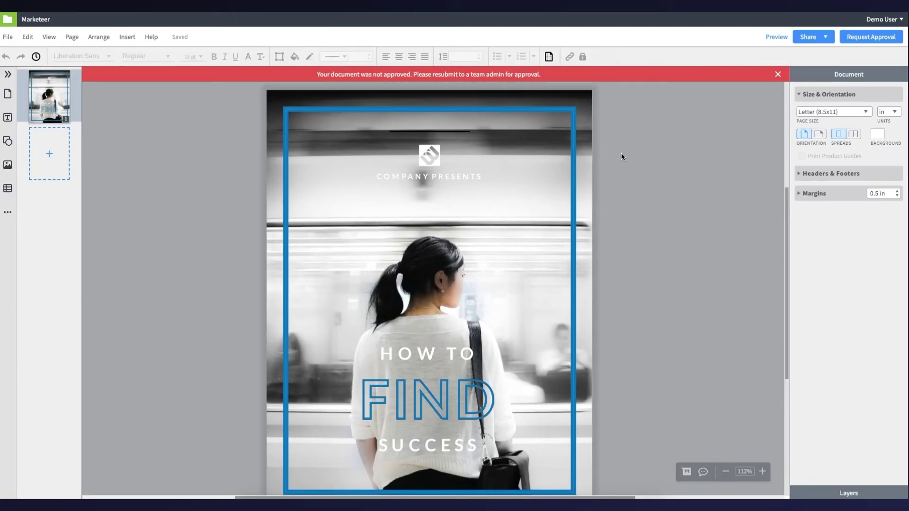
left_click(8, 117)
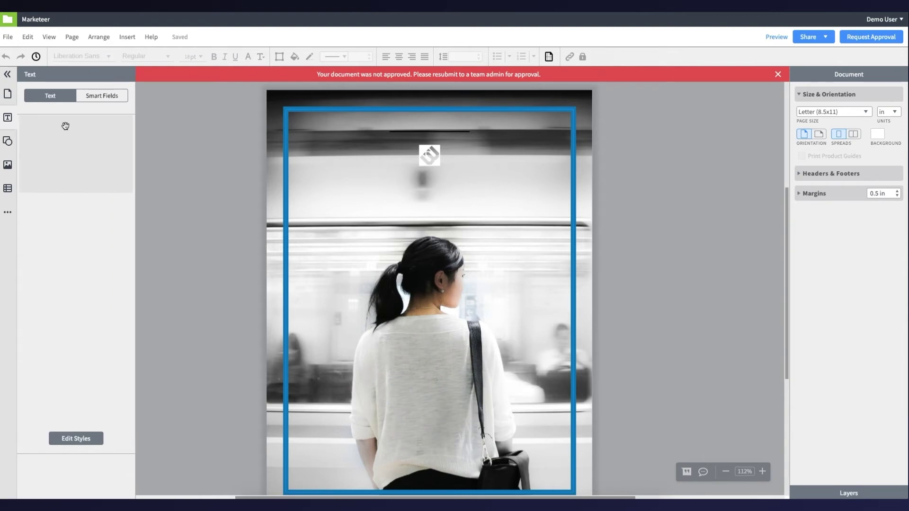
left_click_drag(65, 126, 411, 120)
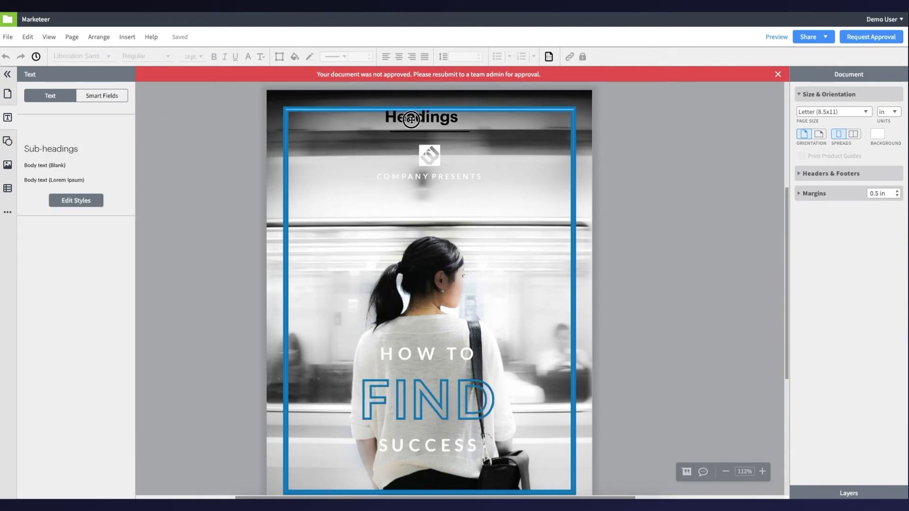
left_click(696, 140)
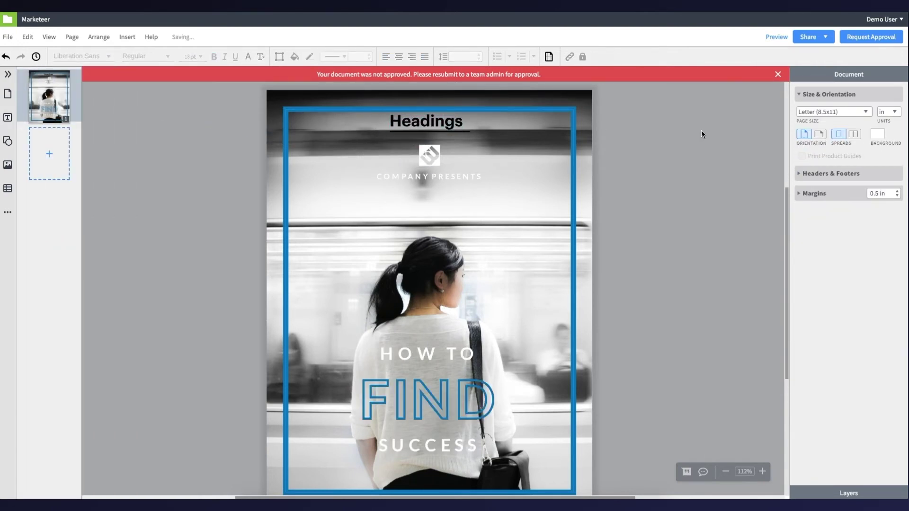
- Start resubmitting the document for approval with Demo Team Admin as approver
left_click(871, 37)
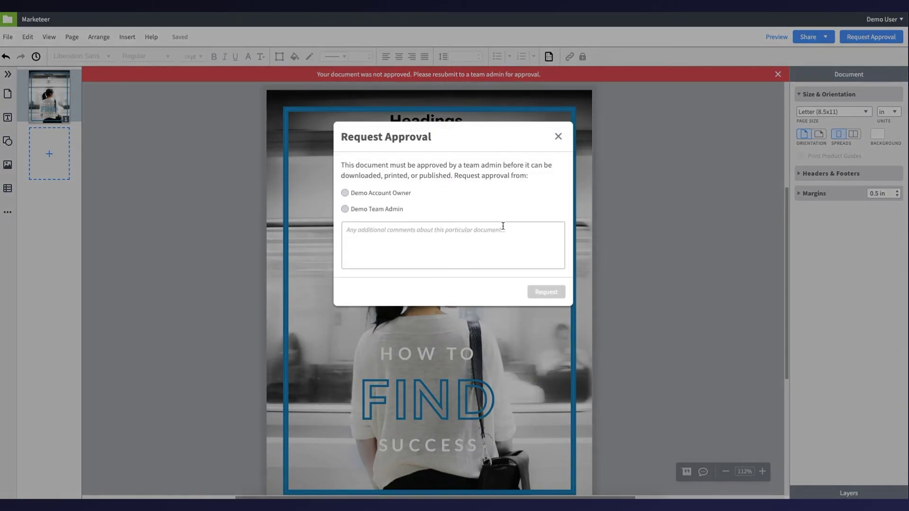
left_click(345, 209)
left_click(404, 249)
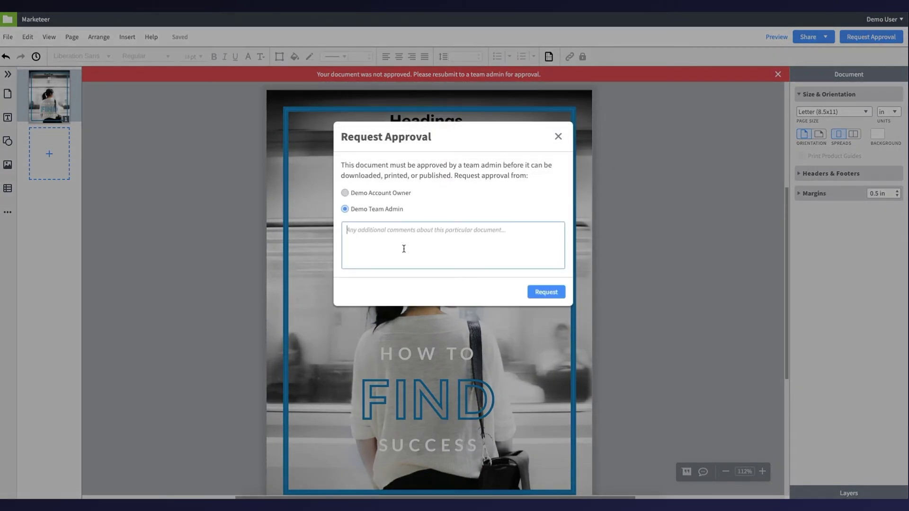